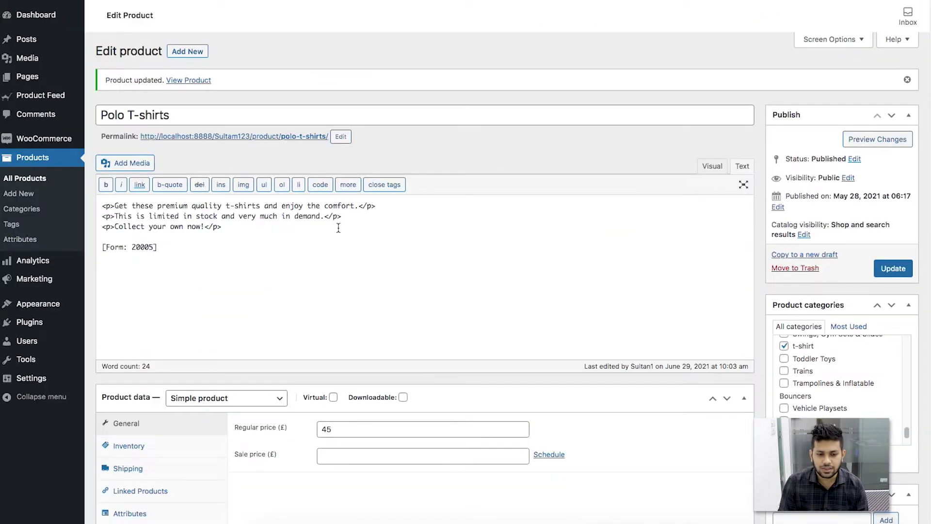
# - Highlight the closing </p> tags and [Form: 20005] shortcode in the Polo T-shirts Text editor
pyautogui.moveTo(363, 207); pyautogui.dragTo(376, 207)
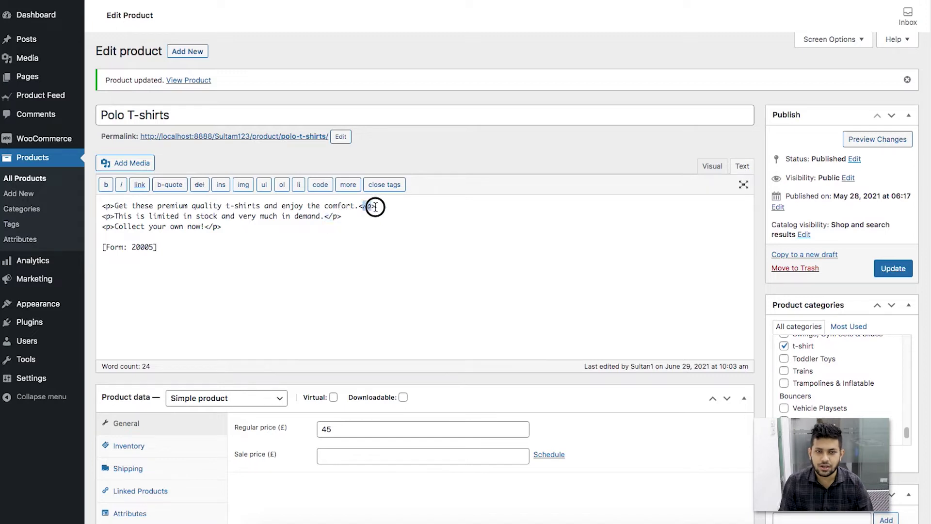
pyautogui.click(388, 209)
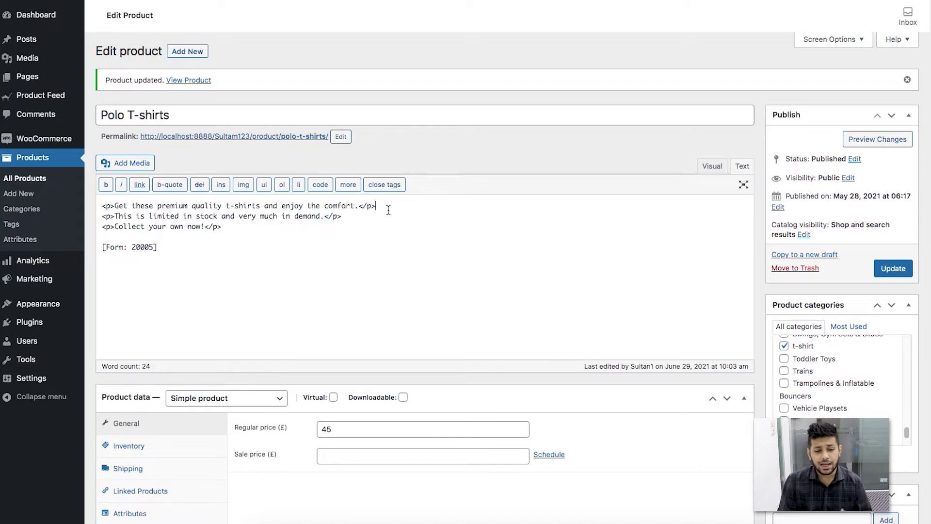
pyautogui.moveTo(169, 249); pyautogui.dragTo(98, 246)
pyautogui.click(265, 246)
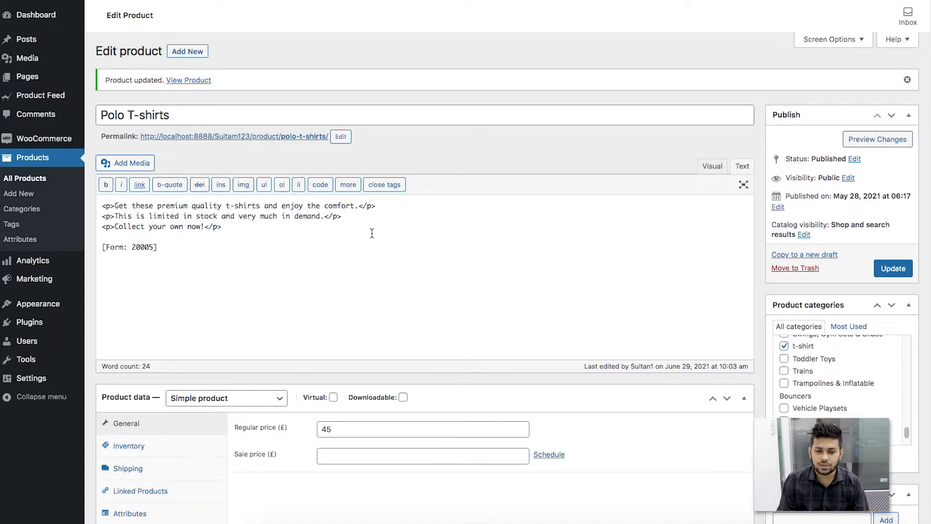
pyautogui.moveTo(324, 216); pyautogui.dragTo(341, 217)
pyautogui.moveTo(156, 250)
pyautogui.mouseDown()
pyautogui.moveTo(131, 240)
pyautogui.moveTo(156, 241)
pyautogui.mouseUp()
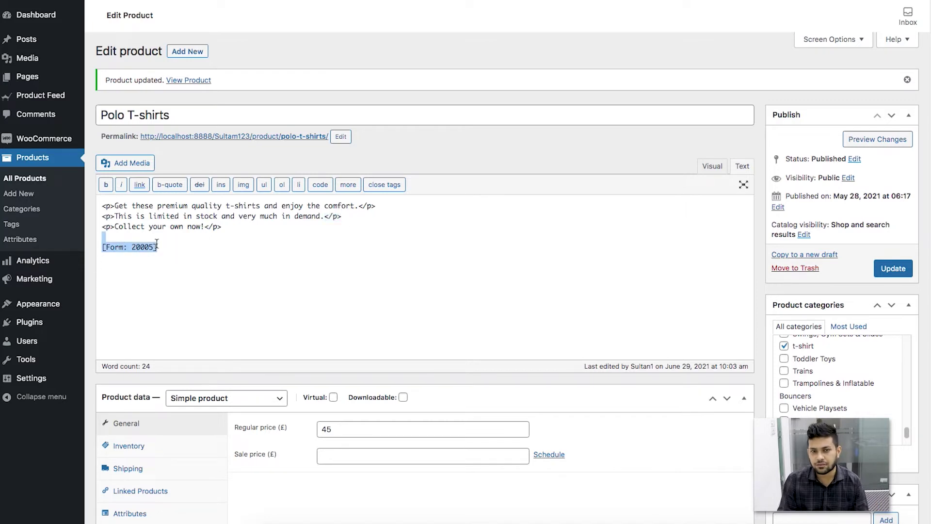
pyautogui.click(252, 255)
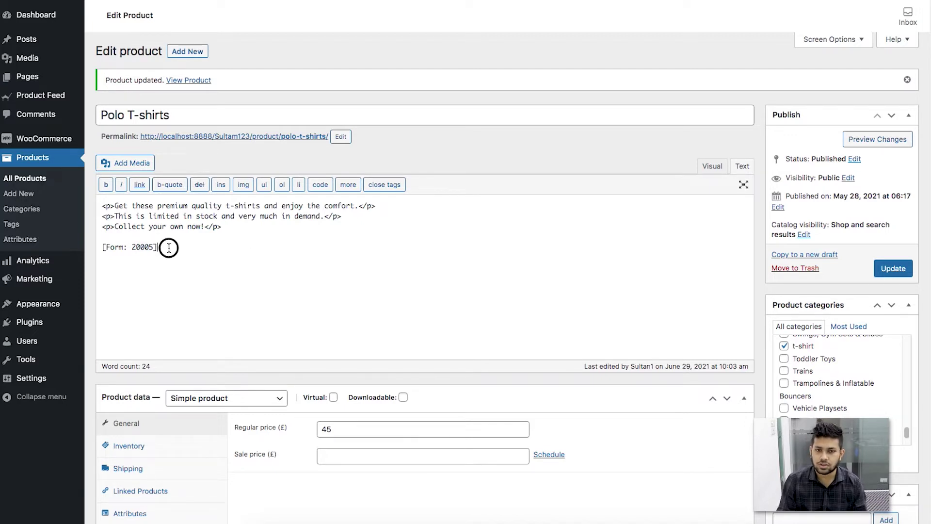
# - Reselect the [Form: 20005] shortcode, then go to Product Feed > Add New Feed
pyautogui.moveTo(166, 245); pyautogui.dragTo(94, 237)
pyautogui.click(234, 246)
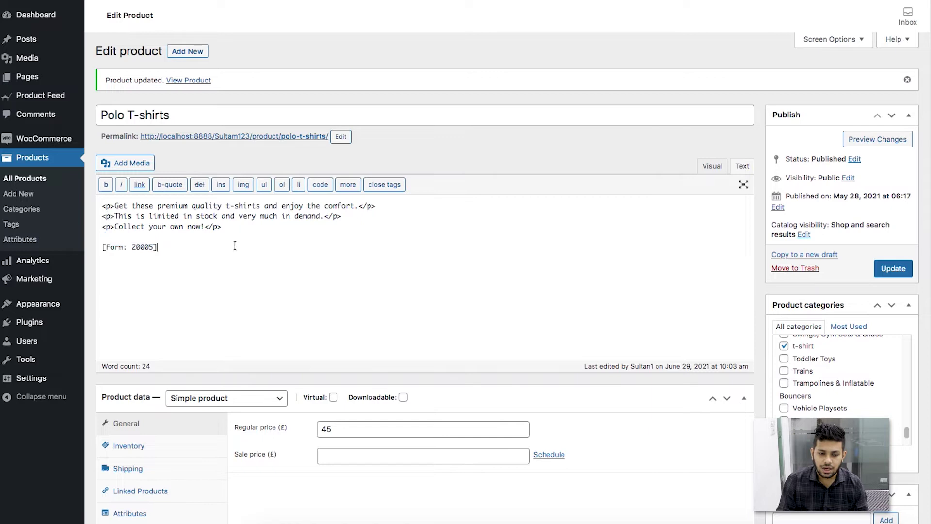
pyautogui.click(212, 226)
pyautogui.click(215, 251)
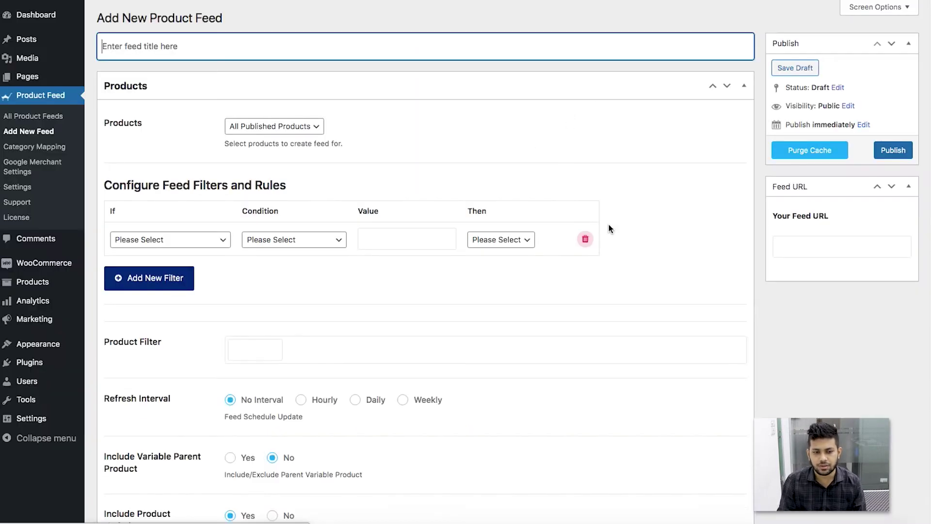
# - Title the new product feed 'Test'
pyautogui.click(297, 56)
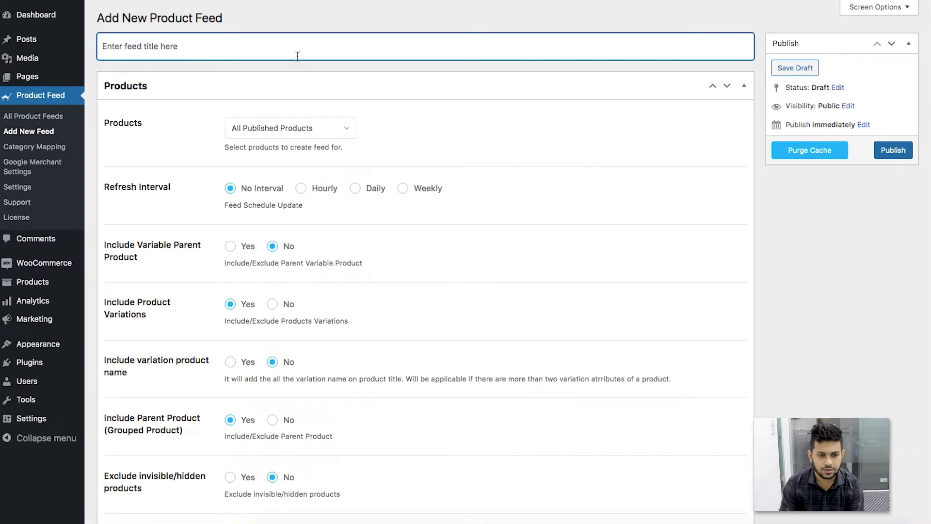
pyautogui.write('Test')
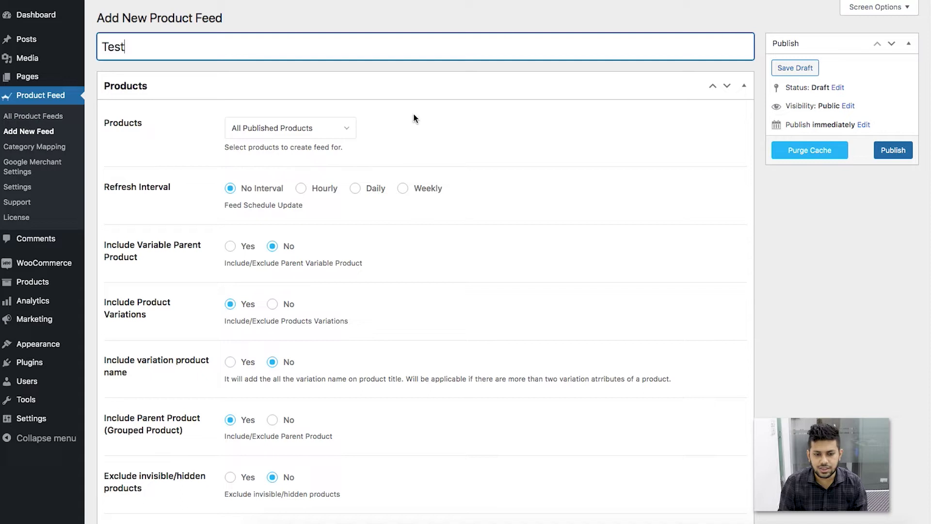
pyautogui.click(429, 142)
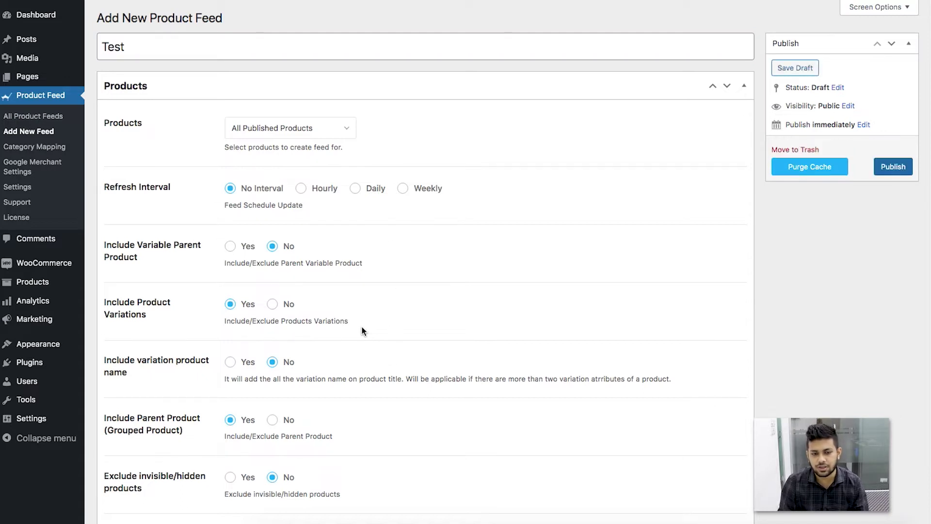
# - Choose Google Shopping as the merchant type under Feed Configuration
pyautogui.scroll(-4, 362, 327)
pyautogui.scroll(-2, 365, 328)
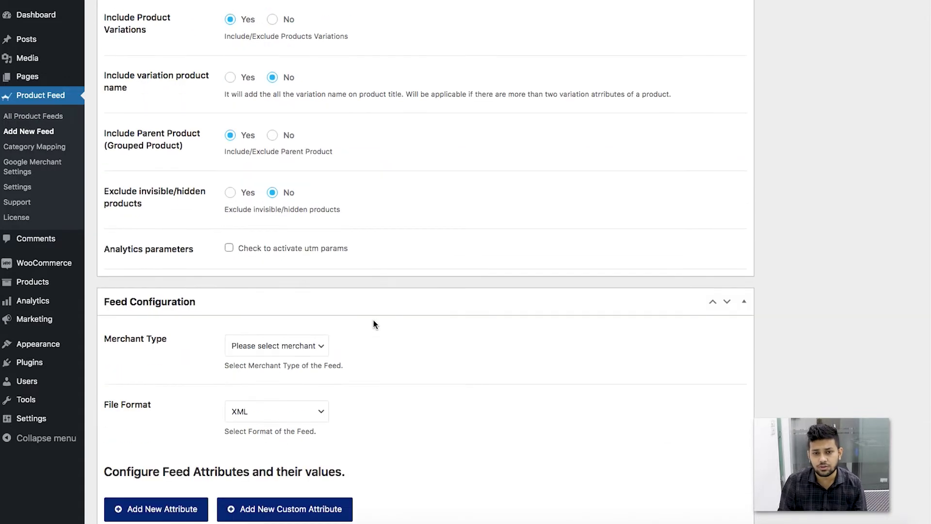
pyautogui.scroll(-1, 378, 324)
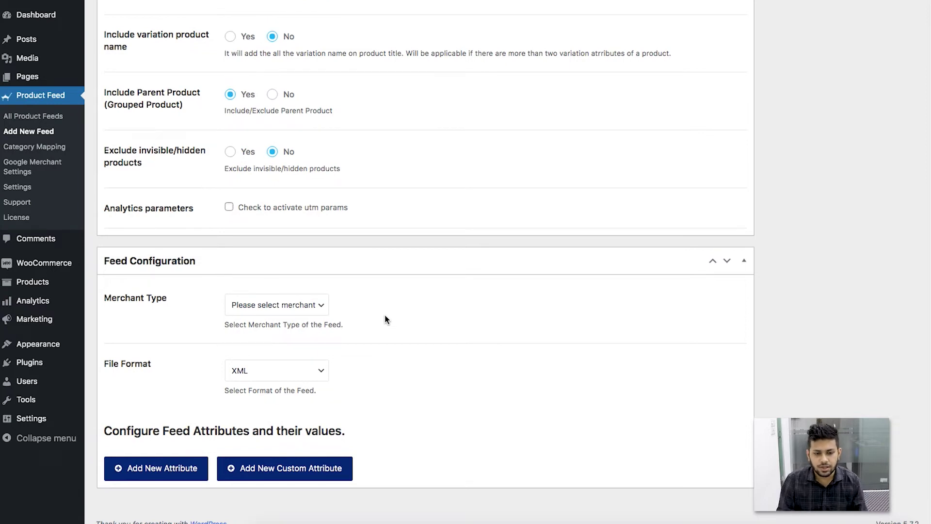
pyautogui.click(309, 306)
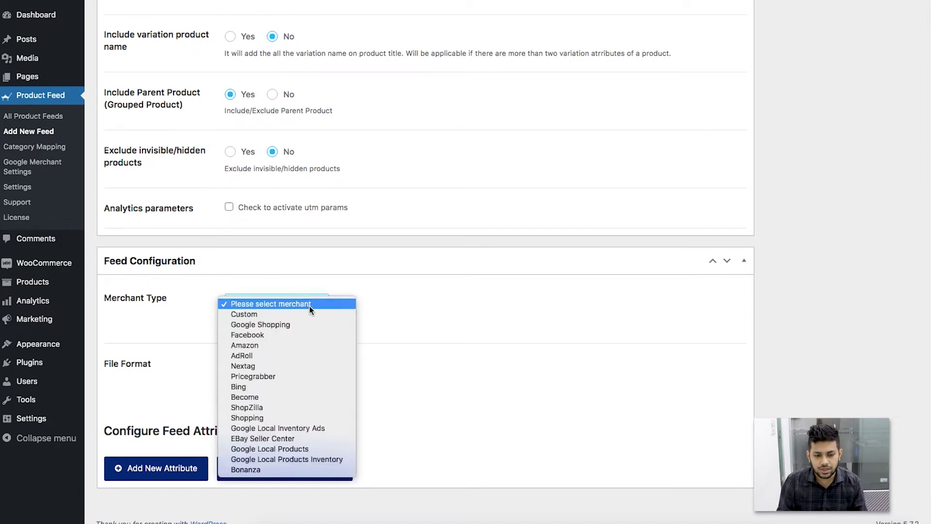
pyautogui.click(265, 323)
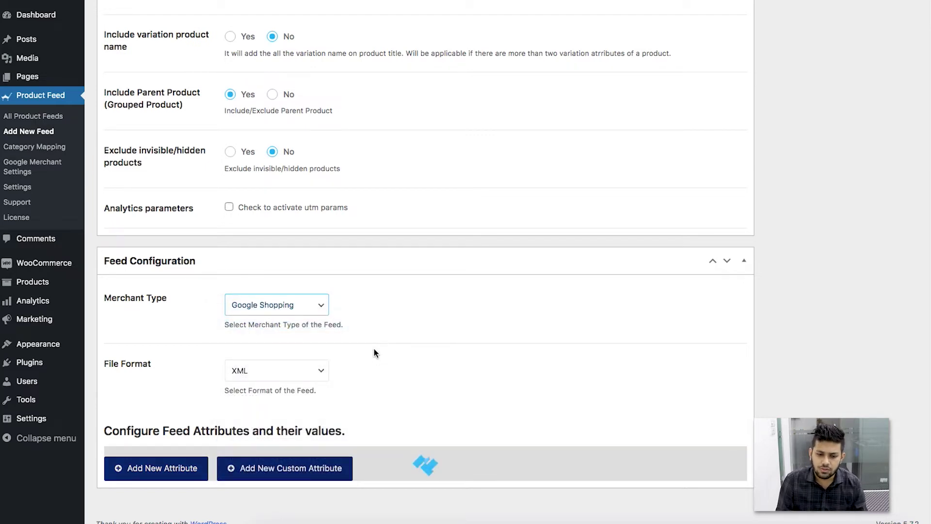
pyautogui.scroll(-8, 377, 349)
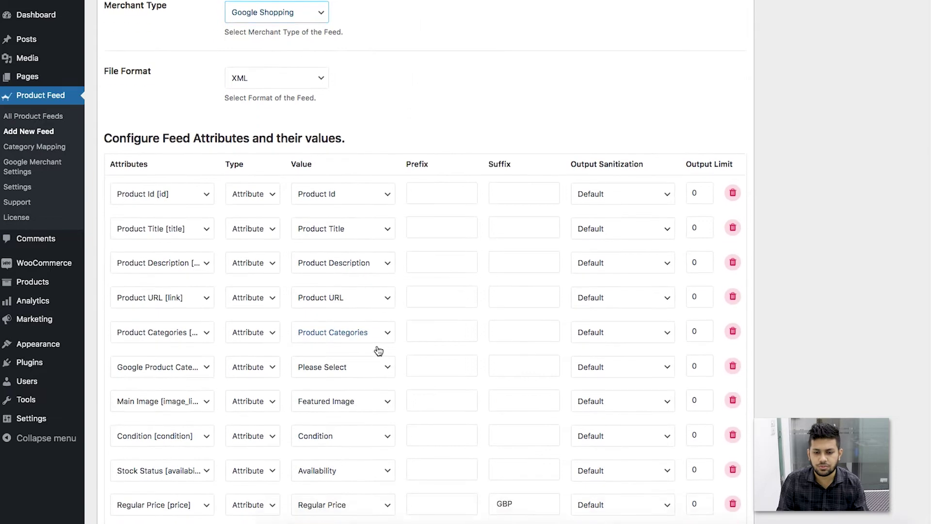
pyautogui.scroll(-1, 399, 364)
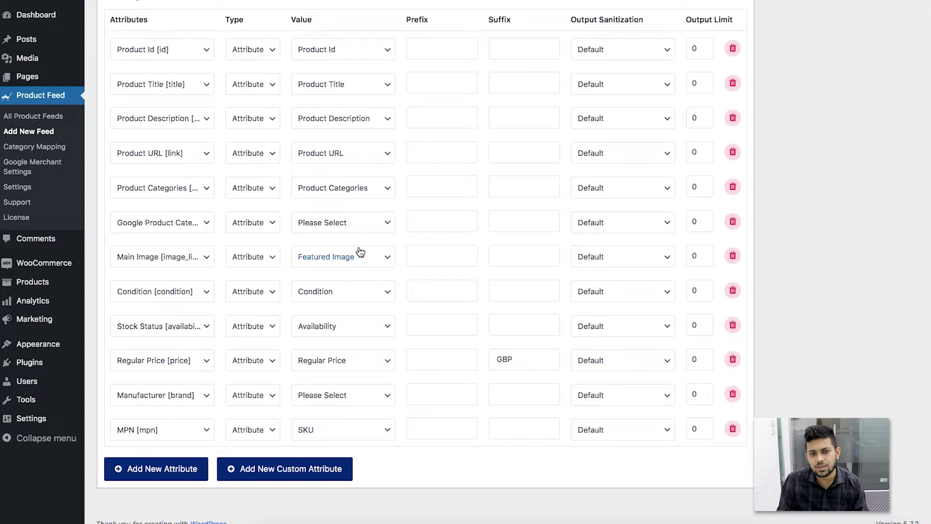
pyautogui.scroll(2, 359, 251)
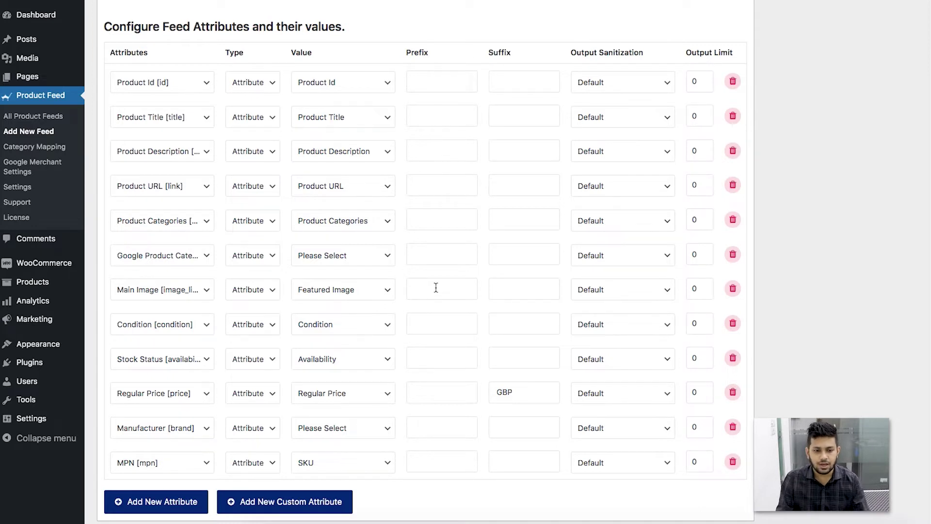
pyautogui.scroll(1, 384, 209)
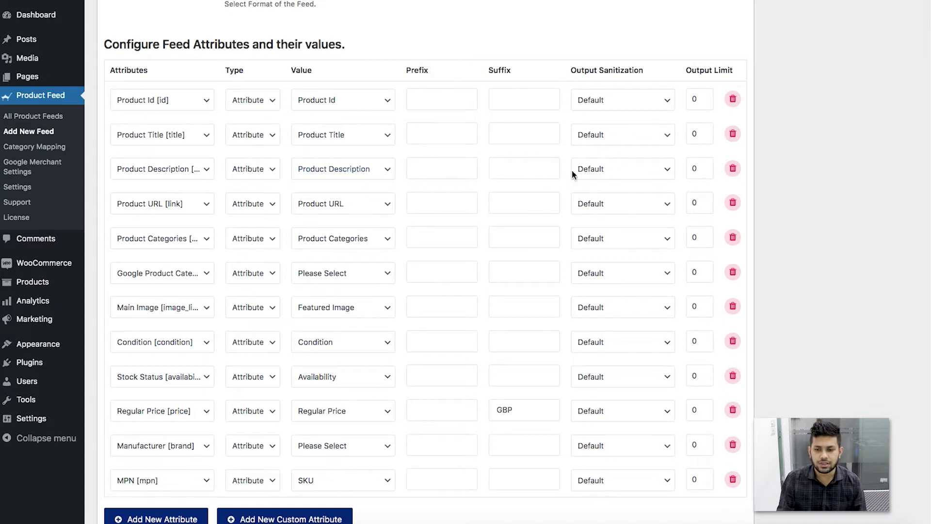
pyautogui.scroll(3, 844, 179)
pyautogui.scroll(10, 845, 179)
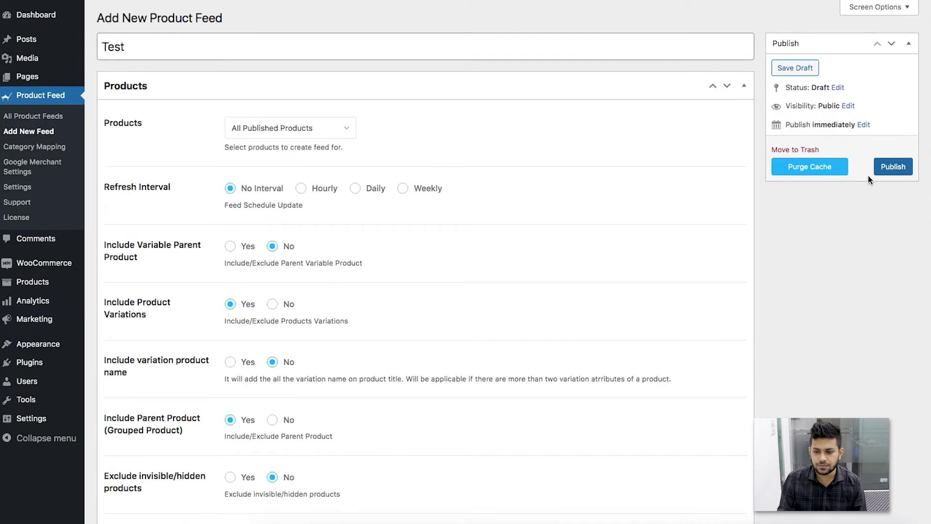
# - Publish the Test feed, view its XML, and select the Polo T-shirts product title
pyautogui.click(887, 170)
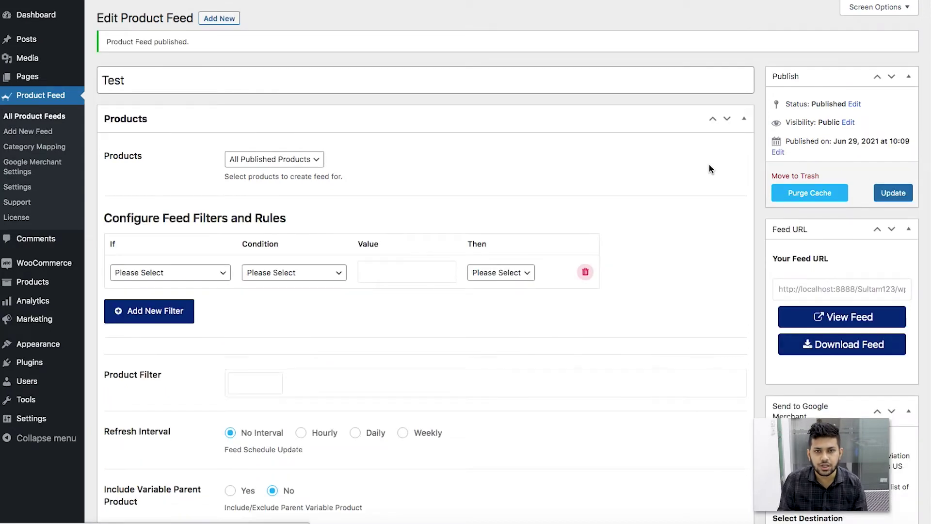
pyautogui.click(810, 313)
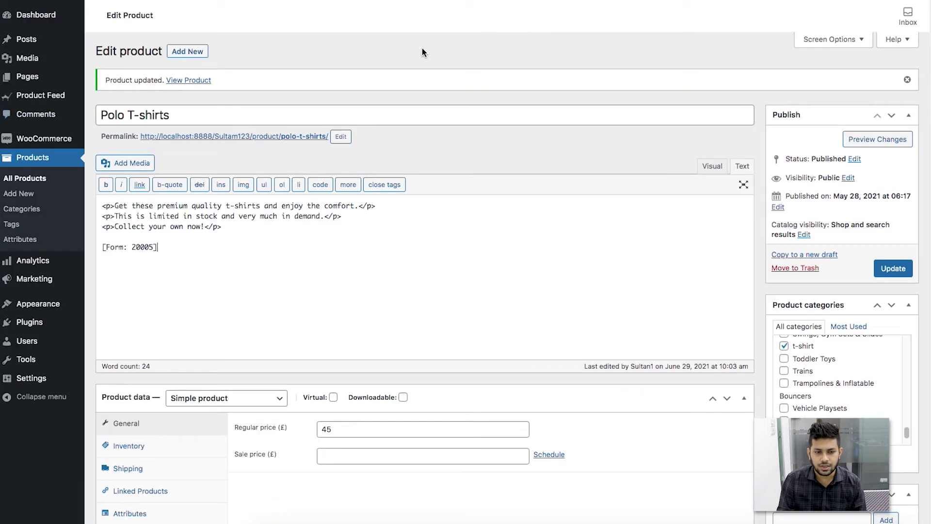
pyautogui.moveTo(183, 116); pyautogui.dragTo(100, 109)
pyautogui.press('super+c')
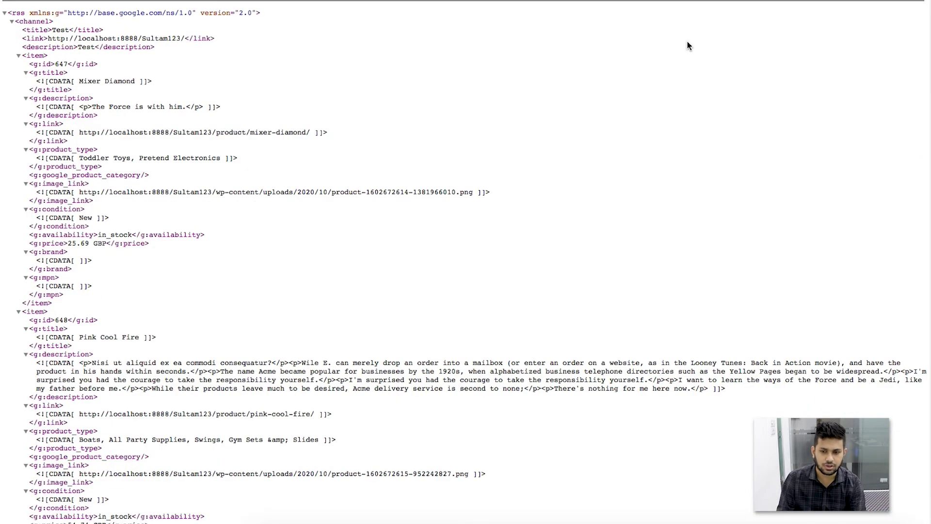
# - Find Polo T-shirts in the XML feed, note its <p> tags and [Form: 20005] shortcode, then return to settings
pyautogui.press('super+f')
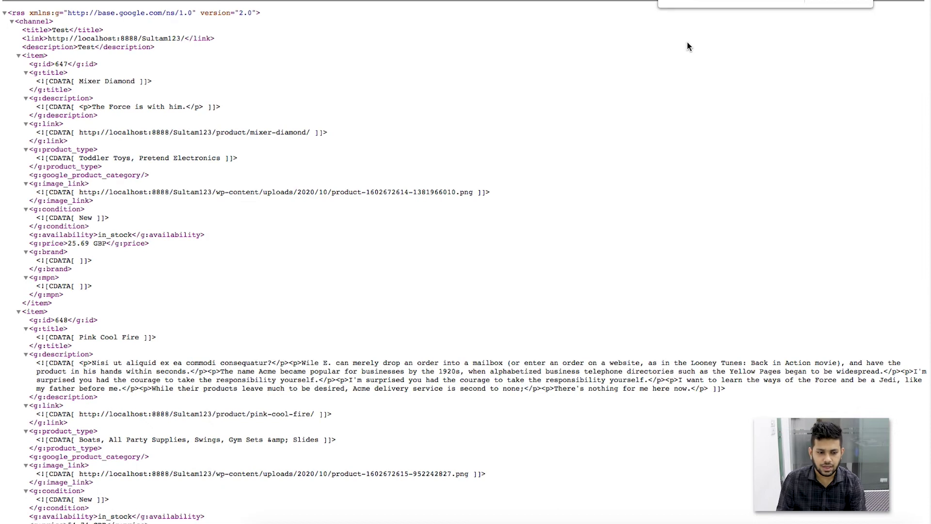
pyautogui.press('super+v')
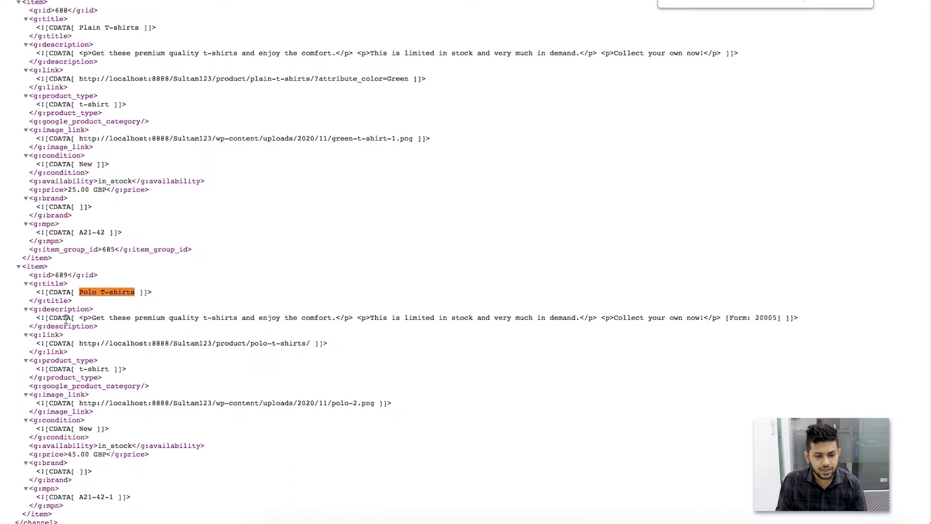
pyautogui.moveTo(38, 309); pyautogui.dragTo(91, 317)
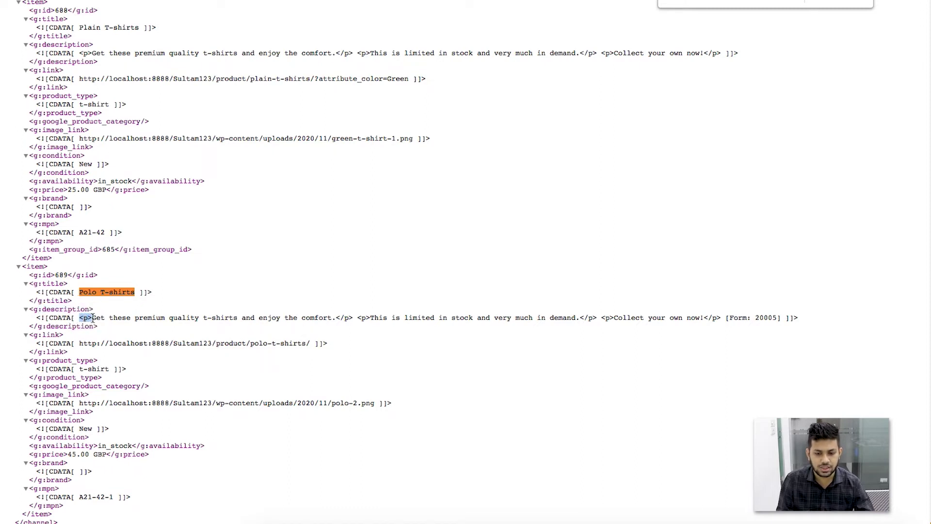
pyautogui.moveTo(781, 318)
pyautogui.mouseDown()
pyautogui.moveTo(726, 318)
pyautogui.moveTo(783, 319)
pyautogui.mouseUp()
pyautogui.click(725, 318)
pyautogui.click(723, 318)
pyautogui.click(723, 329)
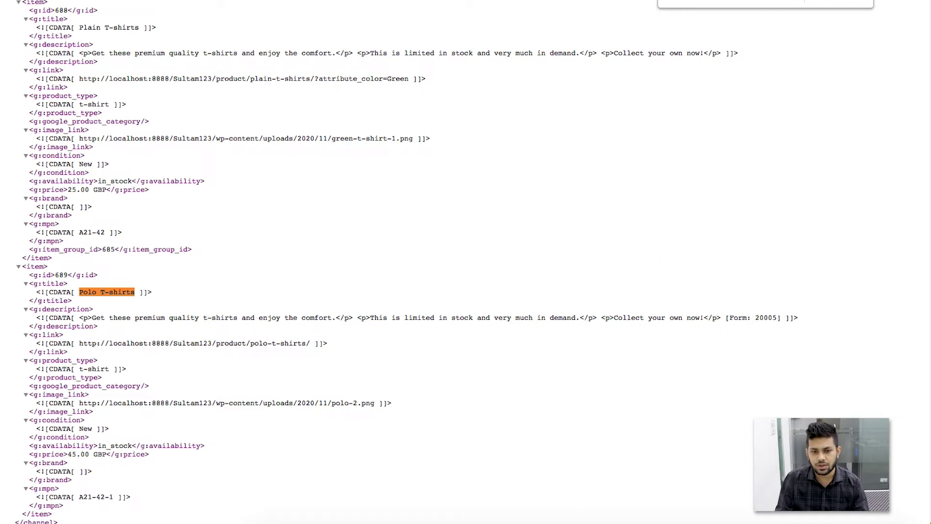
pyautogui.hotkey('ctrl', 'shift', 'Tab')
pyautogui.scroll(-12, 482, 316)
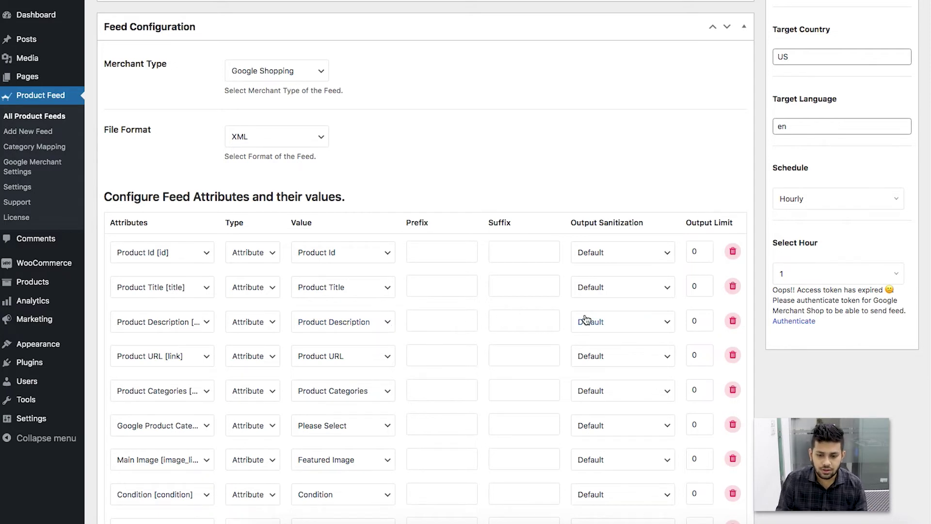
# - Set Product Description sanitization to Strip Tags, update the Test feed, and view the regenerated XML
pyautogui.click(615, 323)
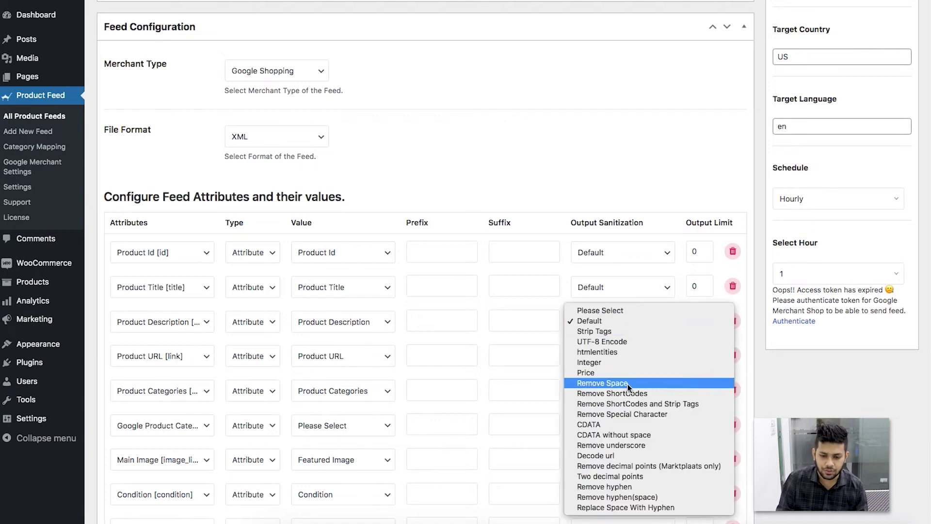
pyautogui.click(616, 331)
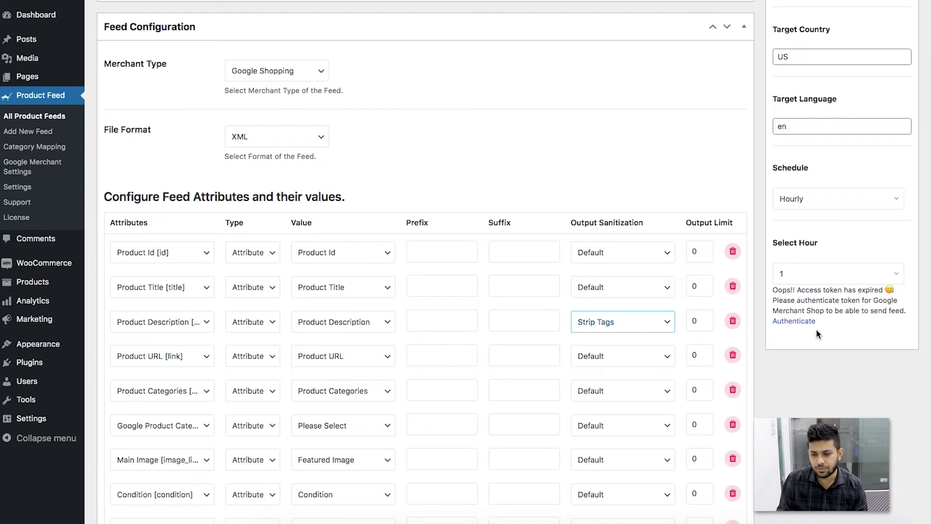
pyautogui.scroll(15, 819, 330)
pyautogui.click(888, 197)
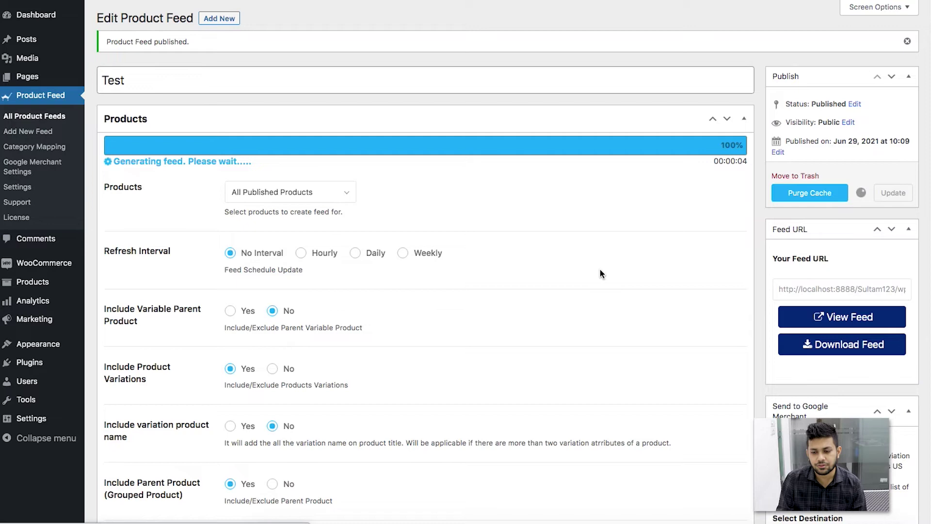
pyautogui.click(810, 317)
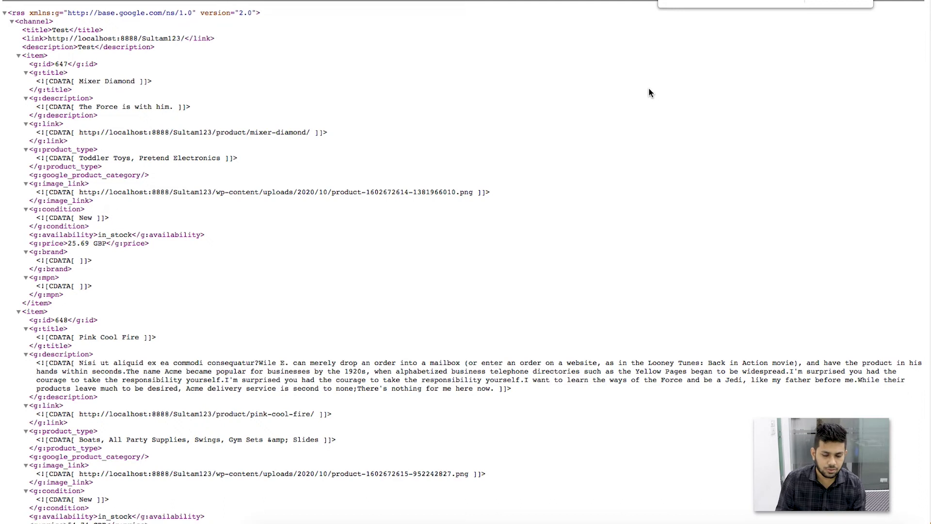
pyautogui.press('super+v')
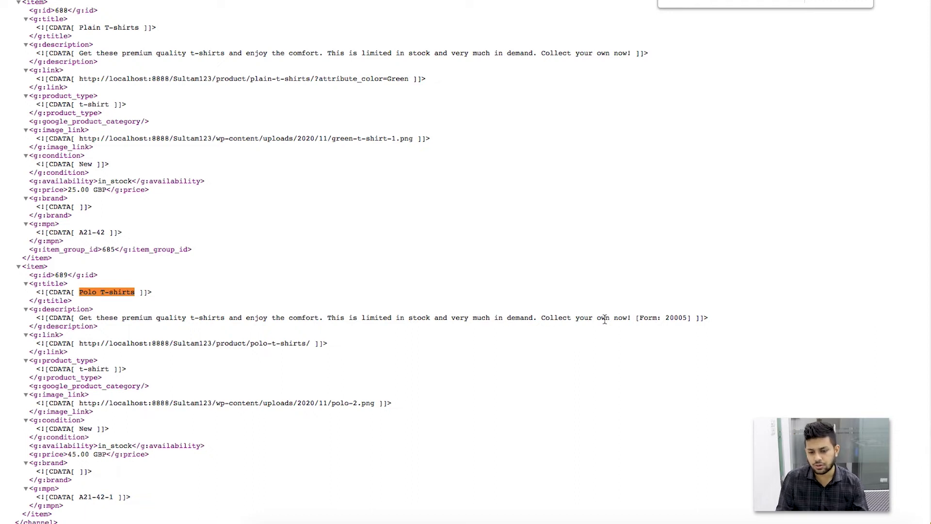
pyautogui.moveTo(636, 318); pyautogui.dragTo(696, 318)
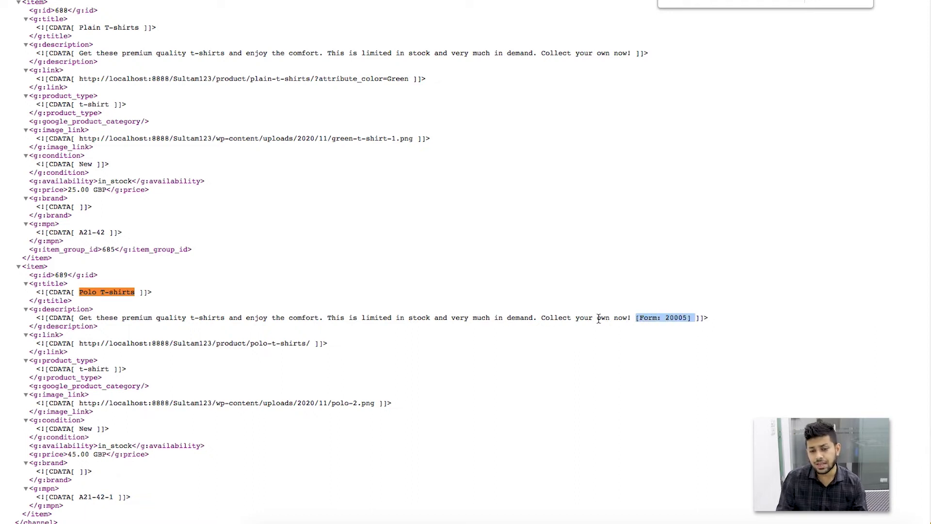
pyautogui.click(622, 318)
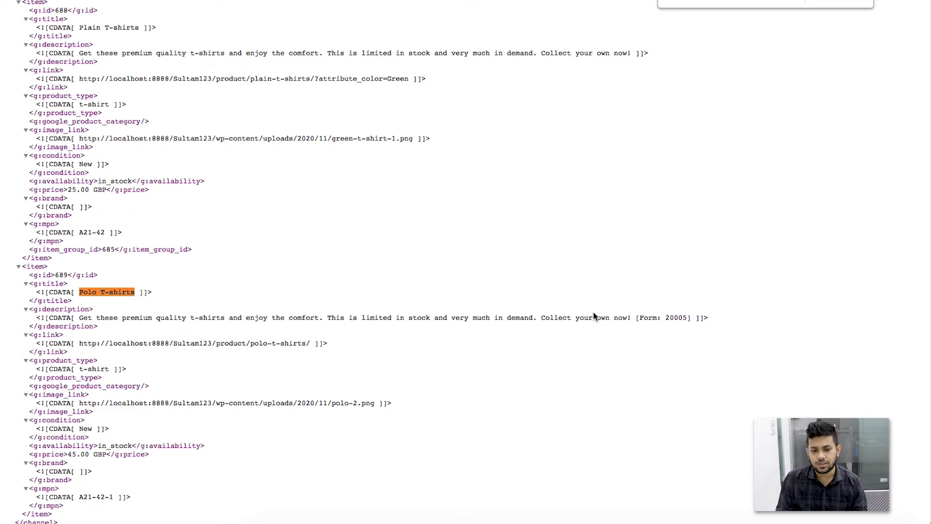
pyautogui.moveTo(79, 318); pyautogui.dragTo(258, 318)
pyautogui.click(90, 323)
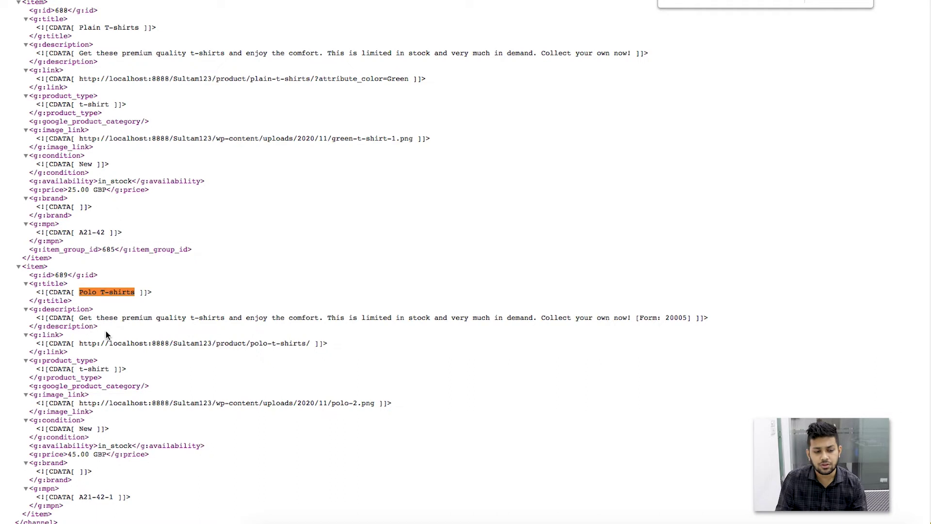
pyautogui.click(77, 318)
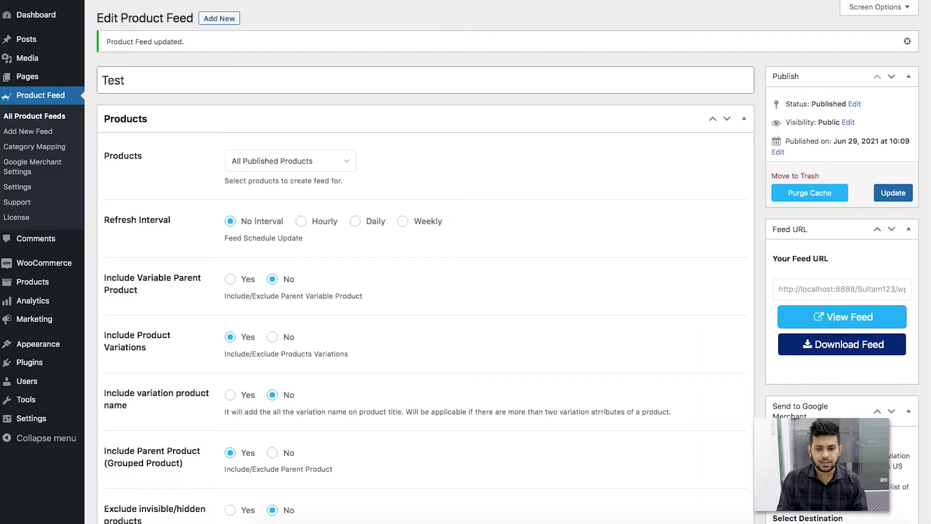
pyautogui.scroll(-15, 546, 199)
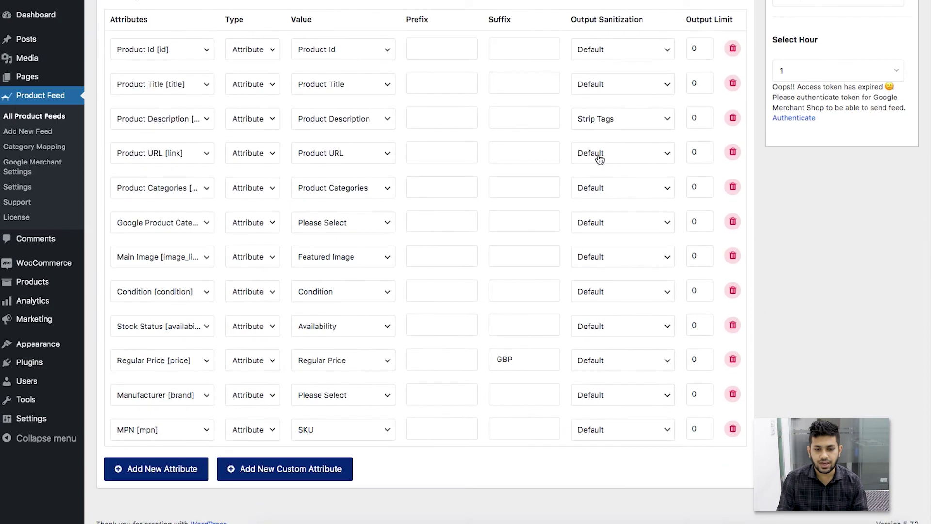
# - Switch the Product Description sanitization to Remove ShortCodes and update the Test feed
pyautogui.click(604, 121)
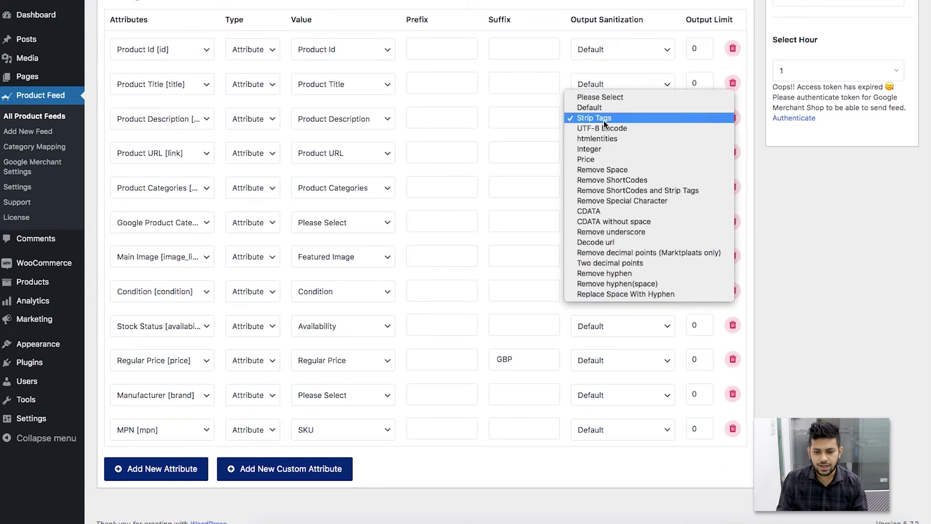
pyautogui.click(619, 181)
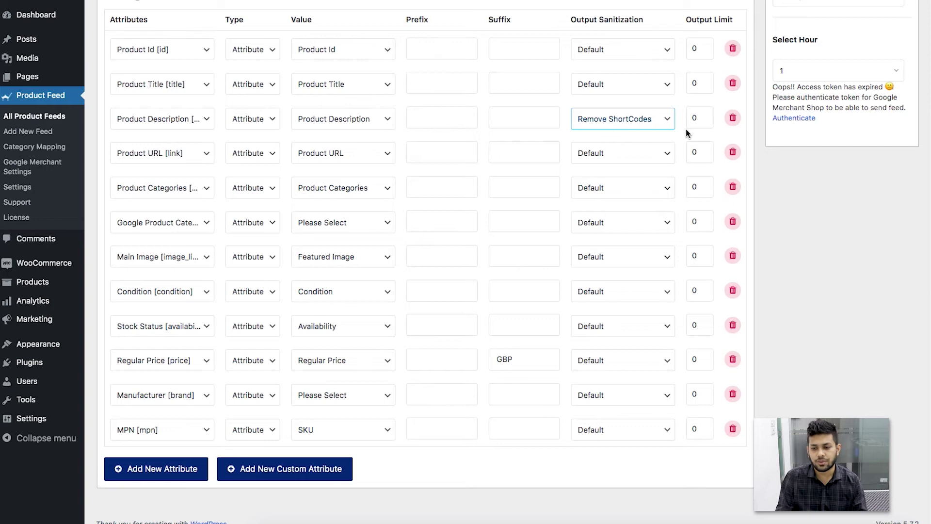
pyautogui.scroll(1, 835, 147)
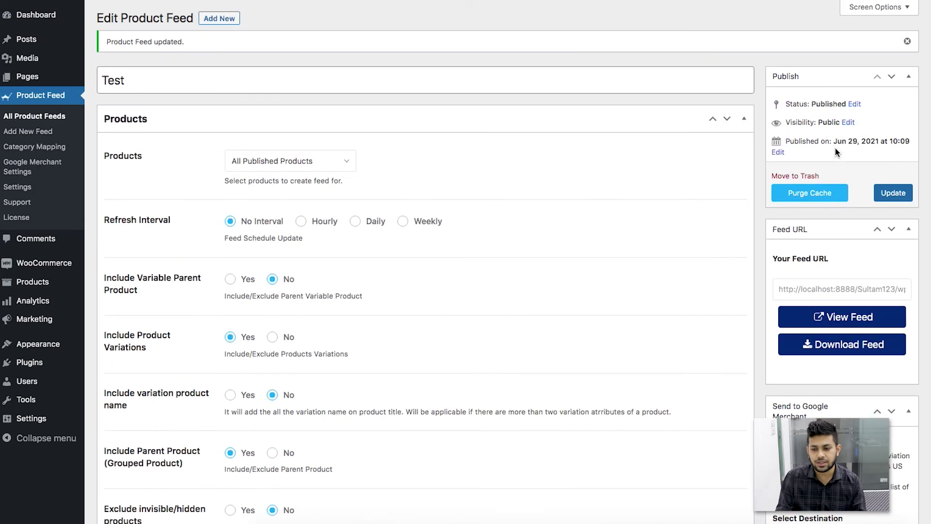
pyautogui.click(894, 193)
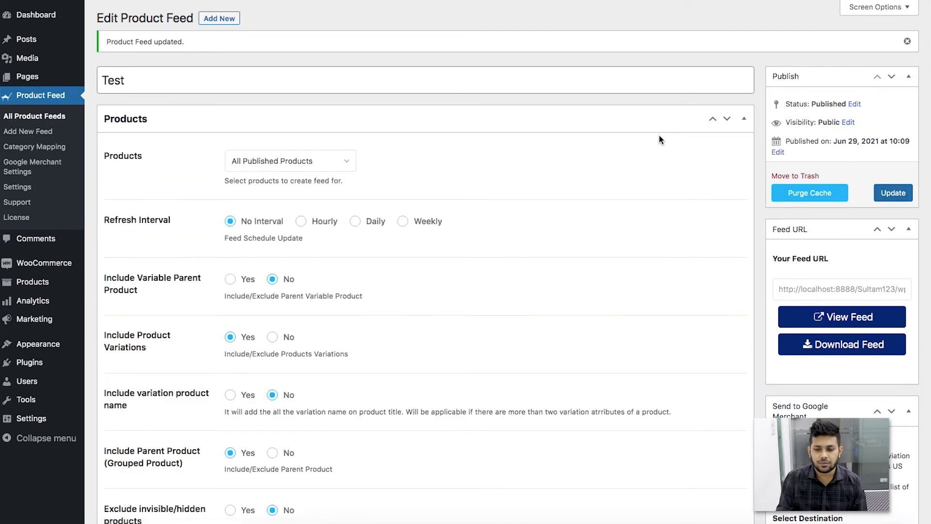
# - View the feed, locate Polo T-shirts, highlight its leftover <p> and </p> tags, then switch to its editor
pyautogui.click(807, 317)
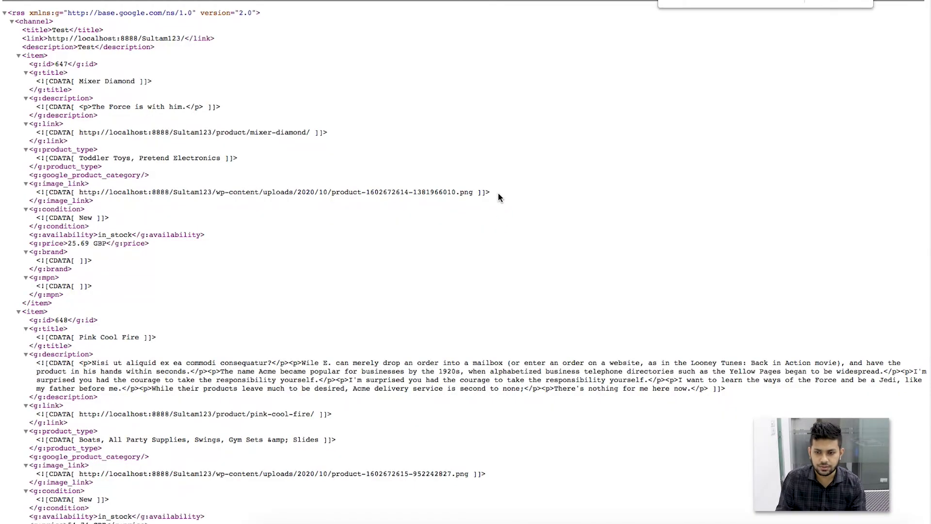
pyautogui.press('Return')
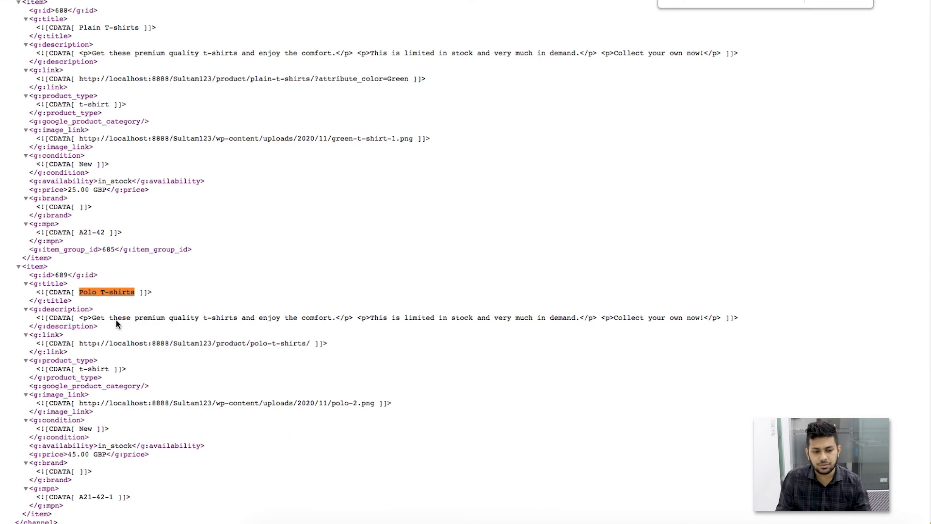
pyautogui.moveTo(75, 317); pyautogui.dragTo(92, 317)
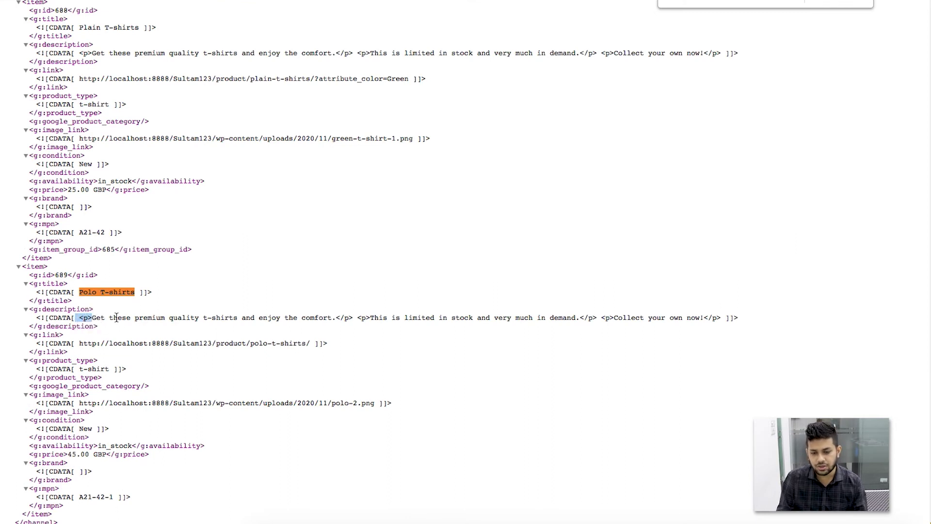
pyautogui.moveTo(688, 316); pyautogui.dragTo(667, 309)
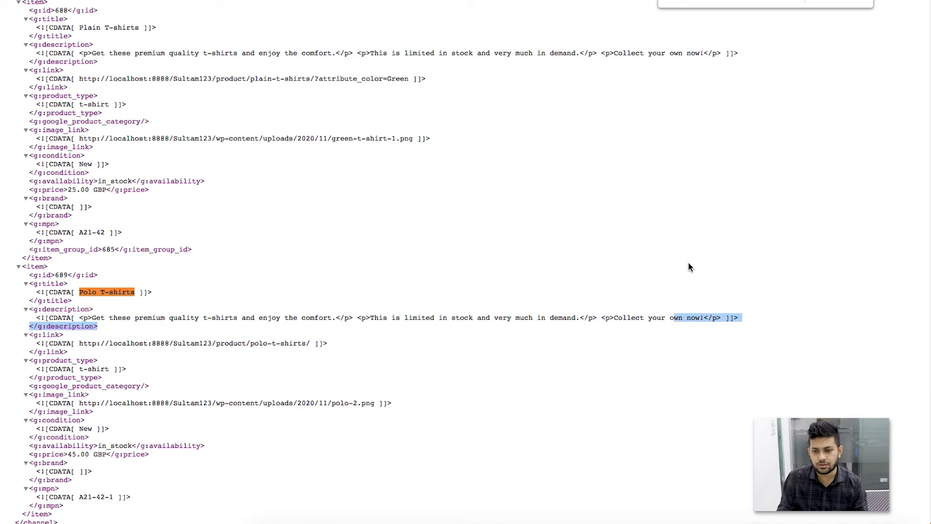
pyautogui.hotkey('ctrl', 'shift', 'Tab')
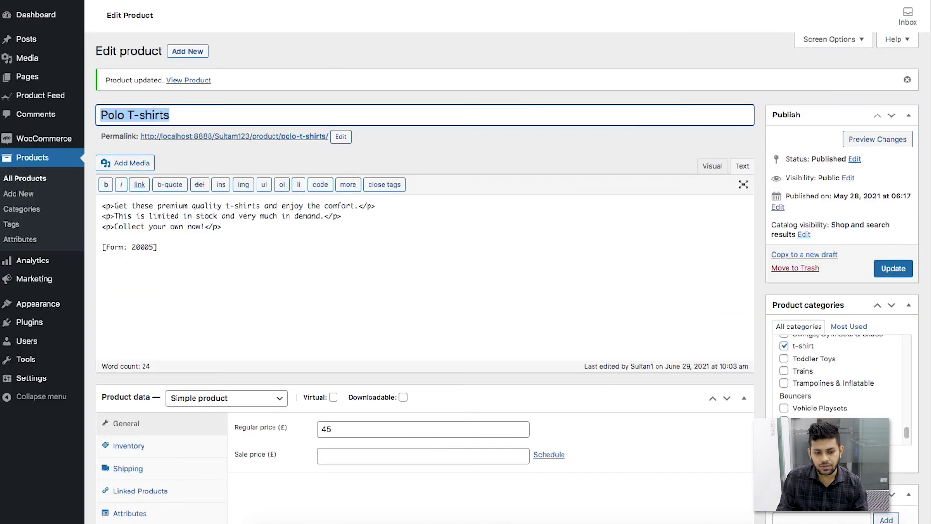
# - Highlight the [Form: 20005] shortcode in the Polo T-shirts description text, then deselect it
pyautogui.click(235, 230)
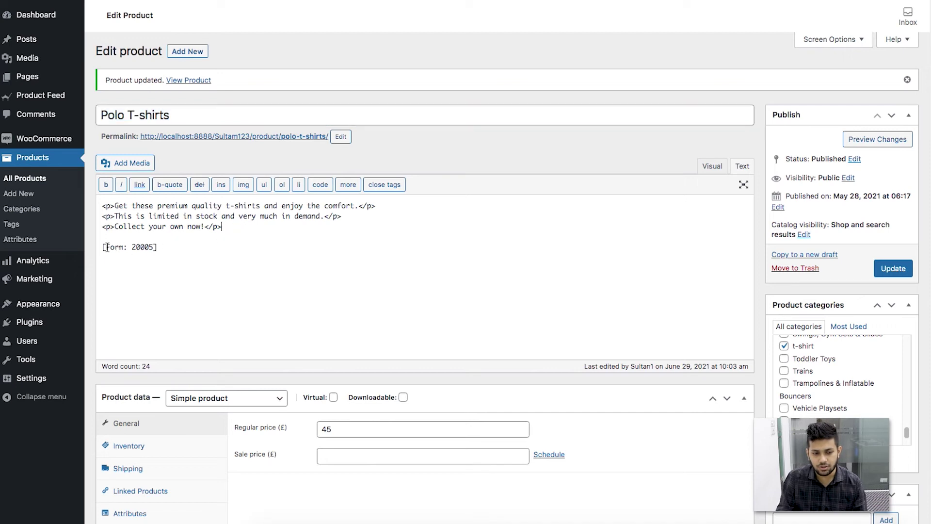
pyautogui.moveTo(101, 247); pyautogui.dragTo(170, 245)
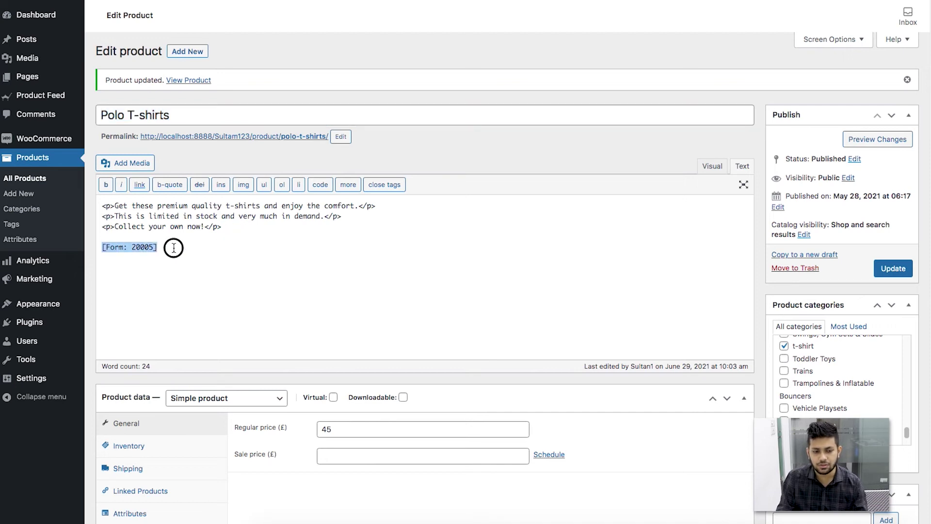
pyautogui.click(200, 248)
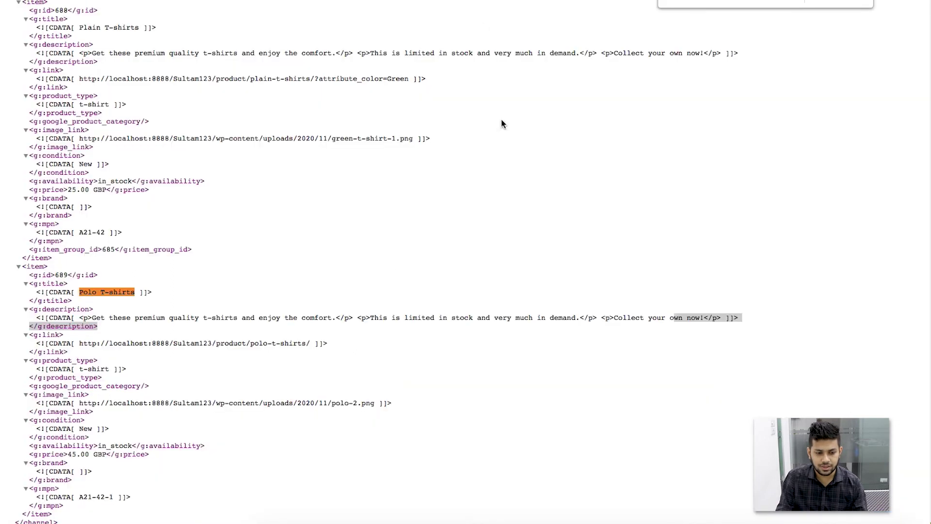
# - Highlight the Polo description's first sentence and closing </p> tag in the feed, then return to the attributes table
pyautogui.moveTo(126, 318); pyautogui.dragTo(336, 317)
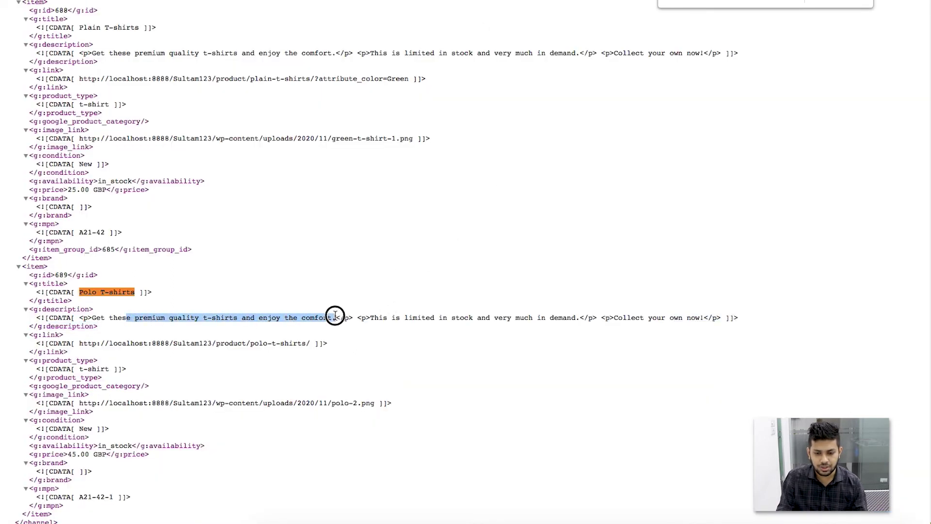
pyautogui.moveTo(584, 317); pyautogui.dragTo(598, 317)
pyautogui.click(727, 318)
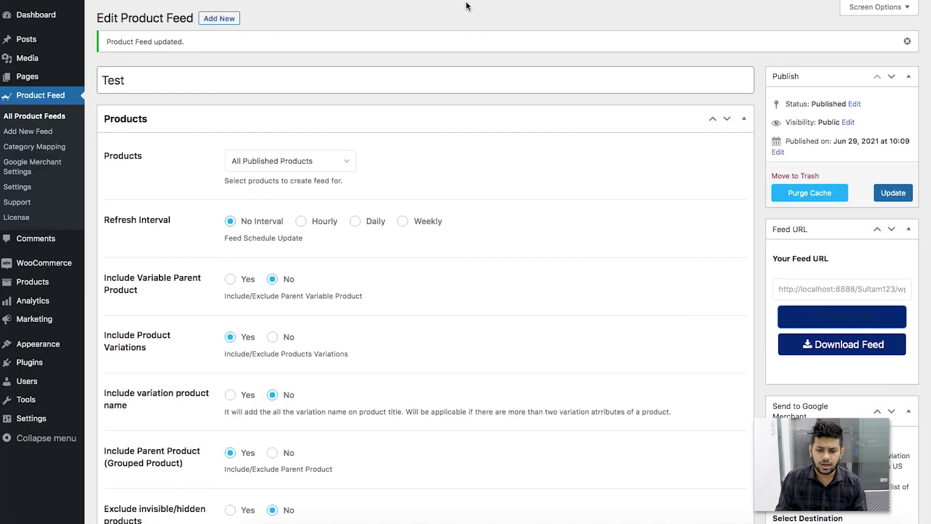
pyautogui.scroll(-15, 668, 241)
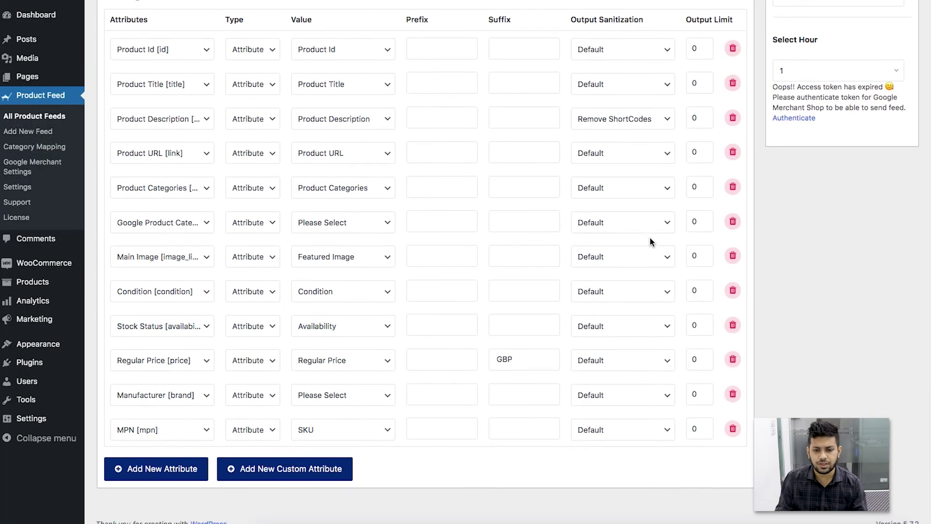
# - Choose Remove ShortCodes and Strip Tags for Product Description, then update the Test feed
pyautogui.scroll(1, 649, 241)
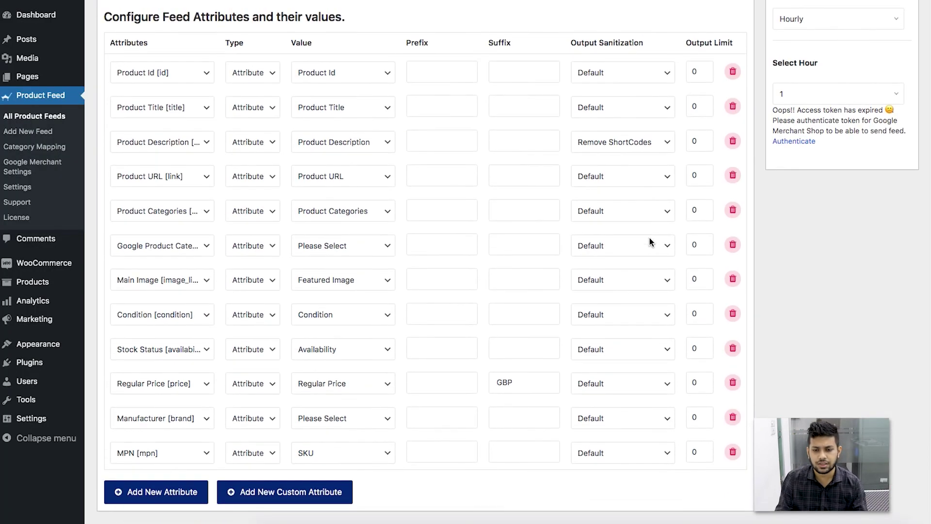
pyautogui.click(612, 152)
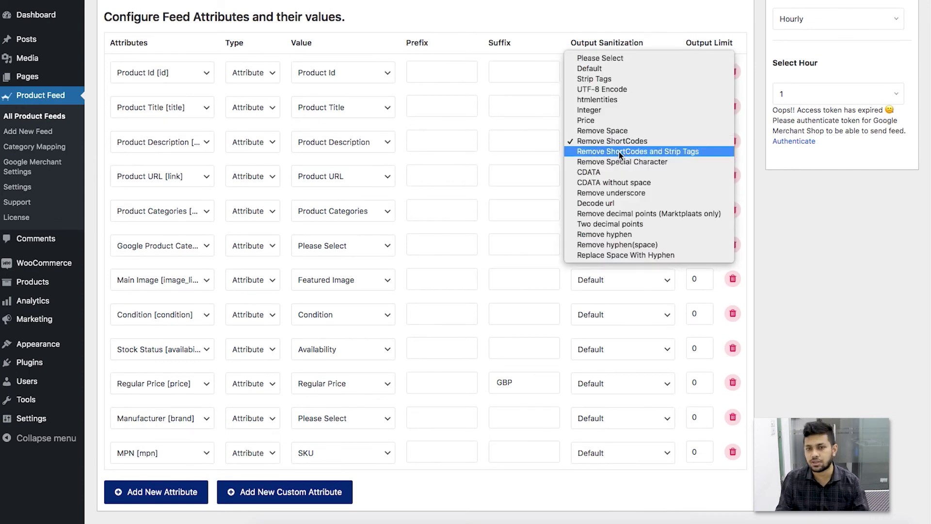
pyautogui.click(623, 152)
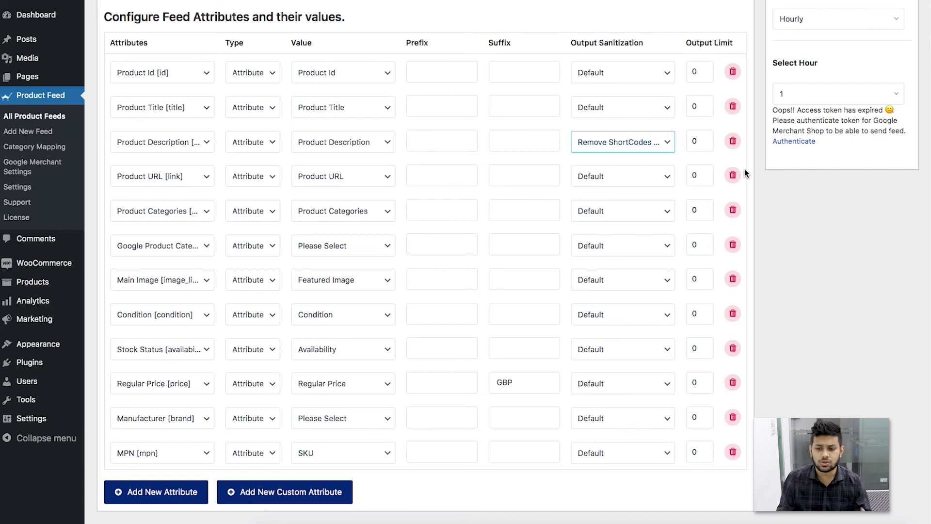
pyautogui.scroll(5, 765, 181)
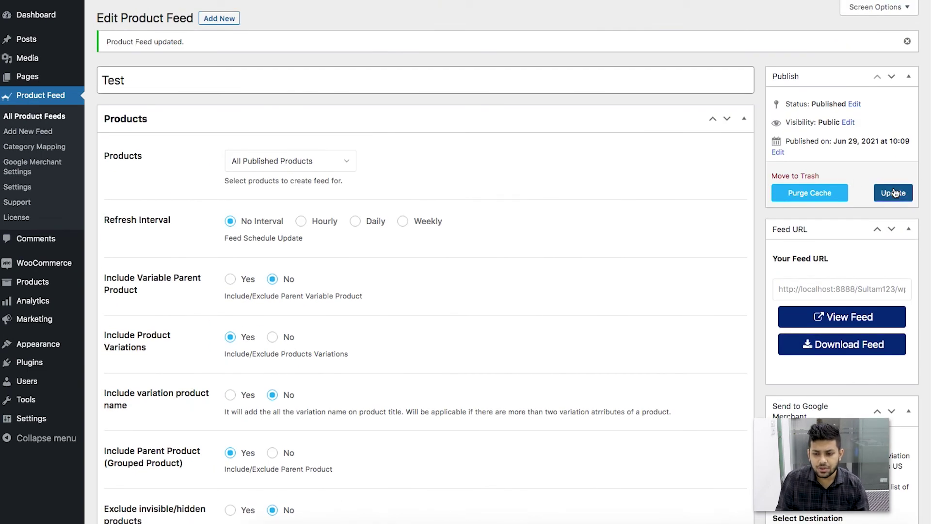
pyautogui.click(893, 193)
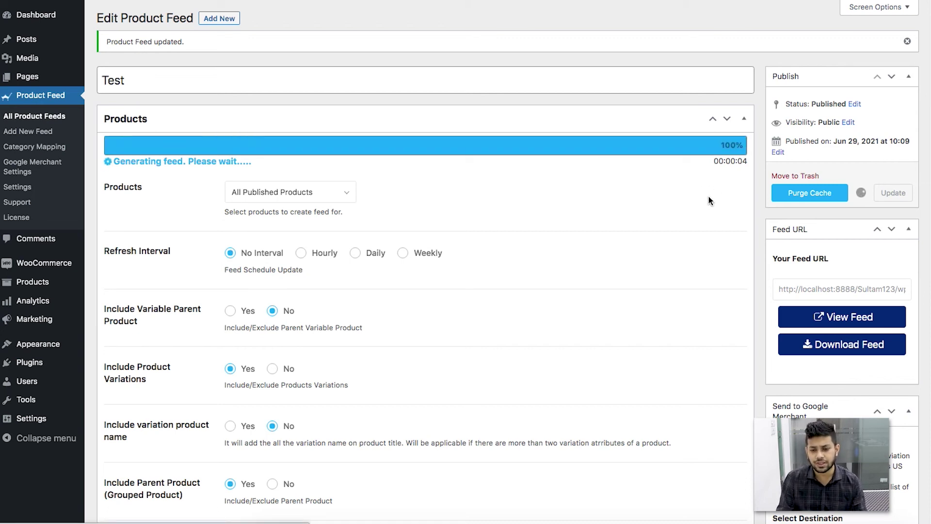
# - Open the regenerated XML feed and search it for 'Polo T-shirts'
pyautogui.click(811, 321)
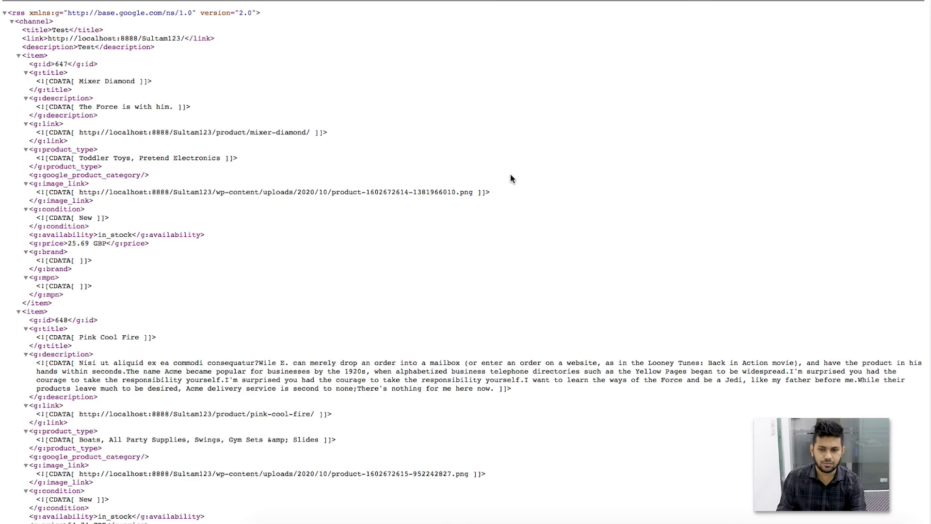
pyautogui.press('super+f')
pyautogui.write('Polo T-shirts')
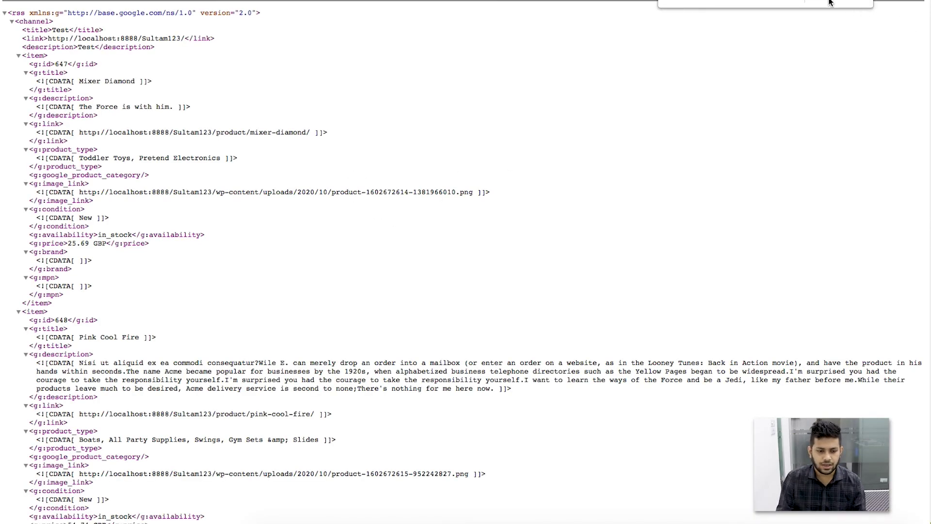
# - Verify the Polo T-shirts description begins and ends as plain text, with no HTML tags or shortcode
pyautogui.moveTo(76, 318)
pyautogui.mouseDown()
pyautogui.moveTo(116, 317)
pyautogui.moveTo(92, 316)
pyautogui.mouseUp()
pyautogui.click(77, 319)
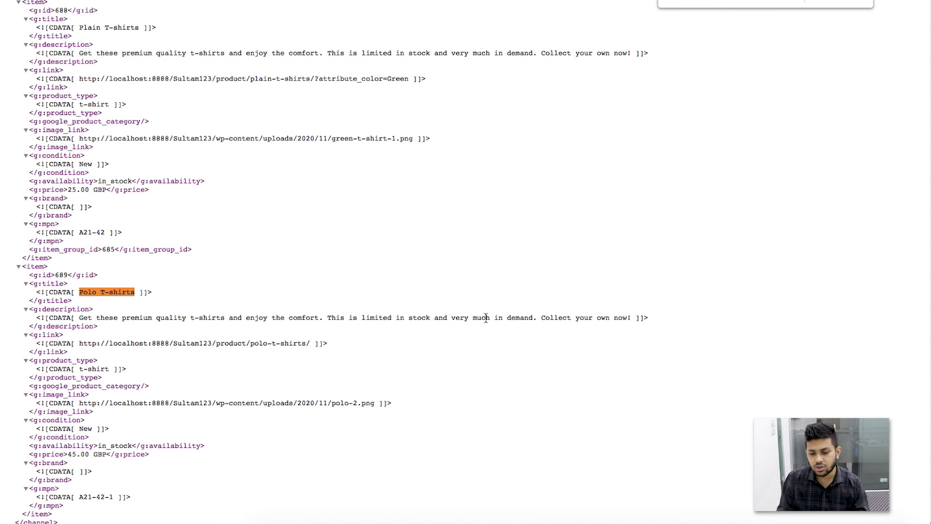
pyautogui.moveTo(632, 315); pyautogui.dragTo(637, 315)
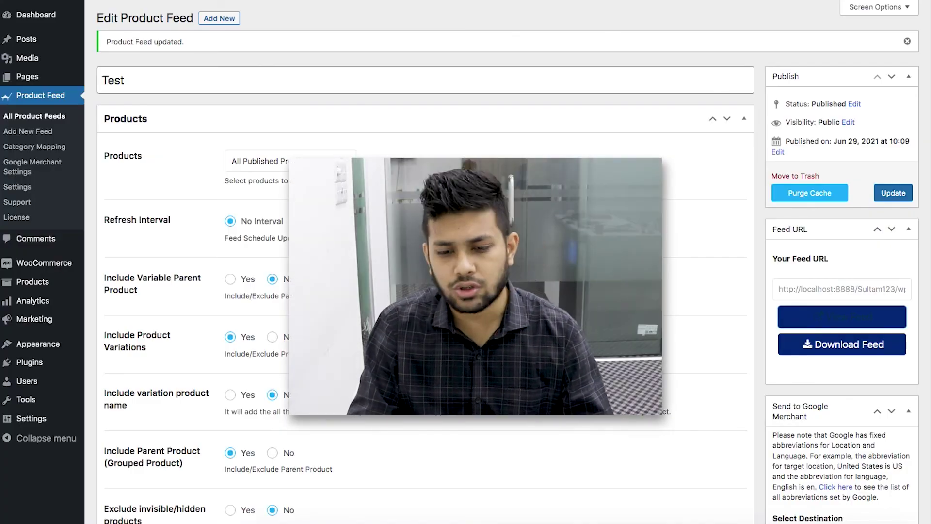
pyautogui.scroll(-10, 425, 262)
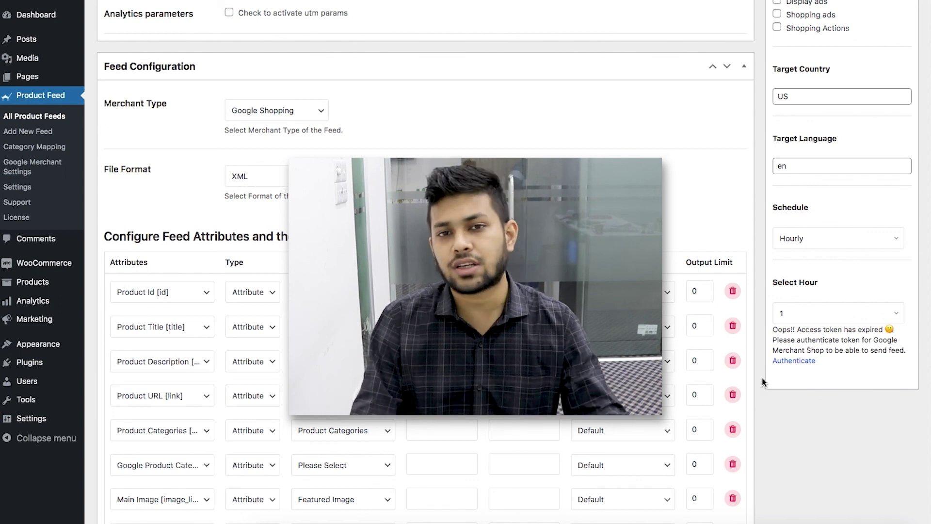
pyautogui.scroll(8, 763, 382)
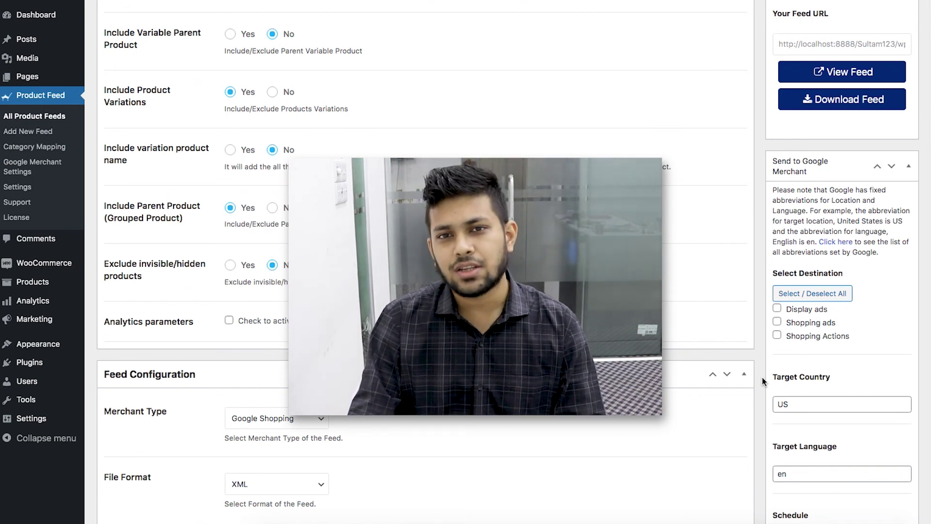
pyautogui.scroll(6, 763, 382)
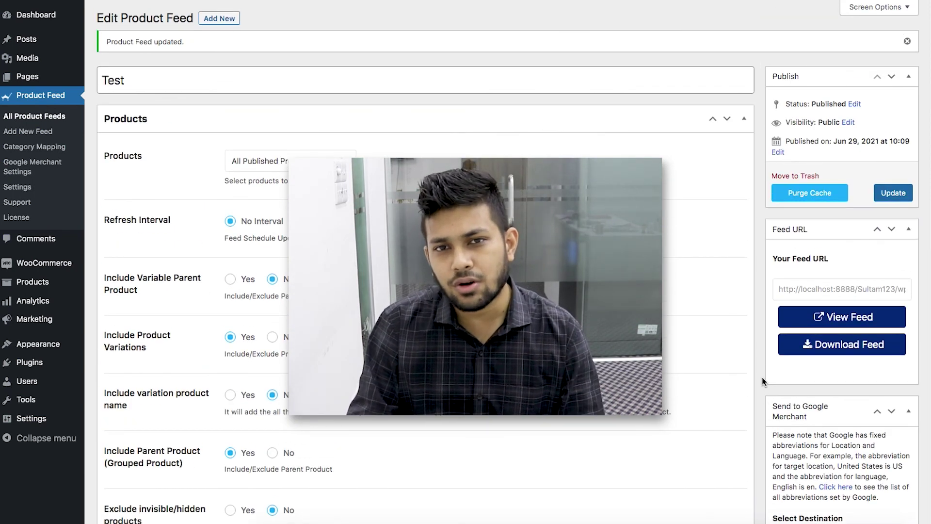